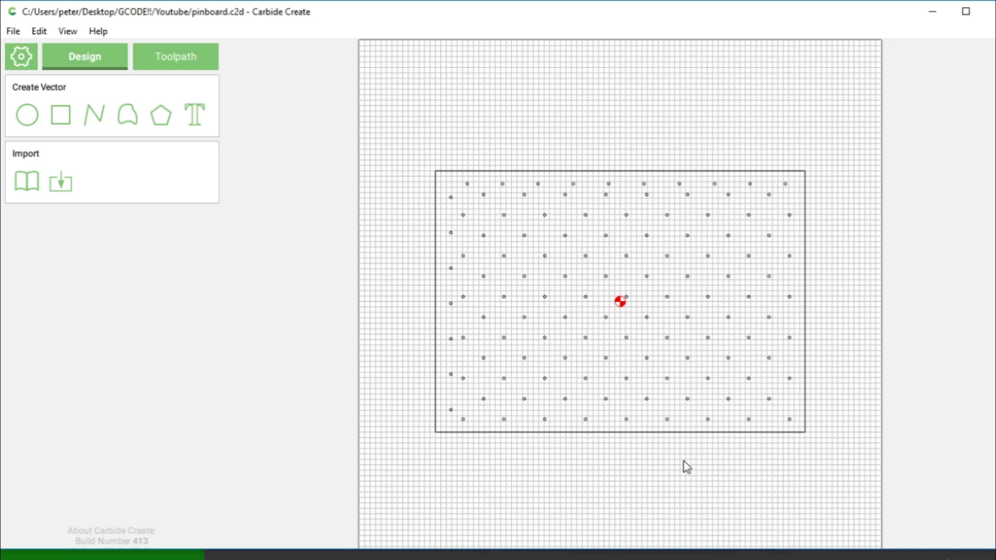
Select the whole pinboard, ungroup it, and remove the outer rectangle from the selection
drag(822, 459, 406, 140)
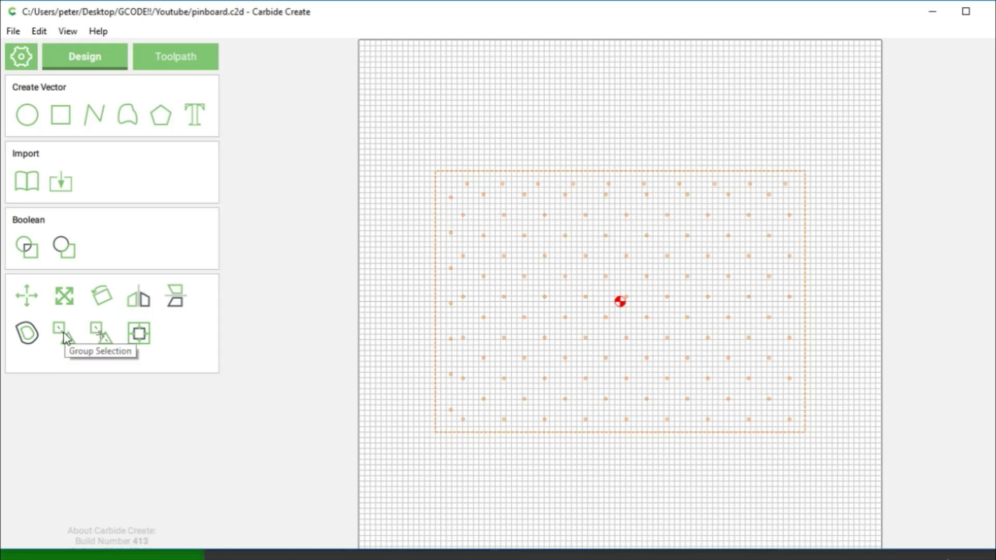
click(101, 333)
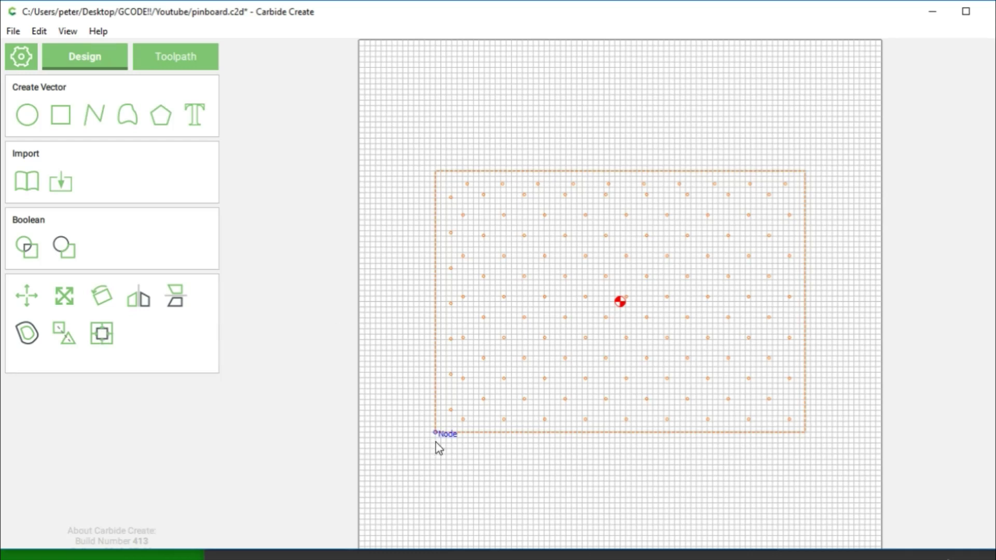
shift+click(437, 413)
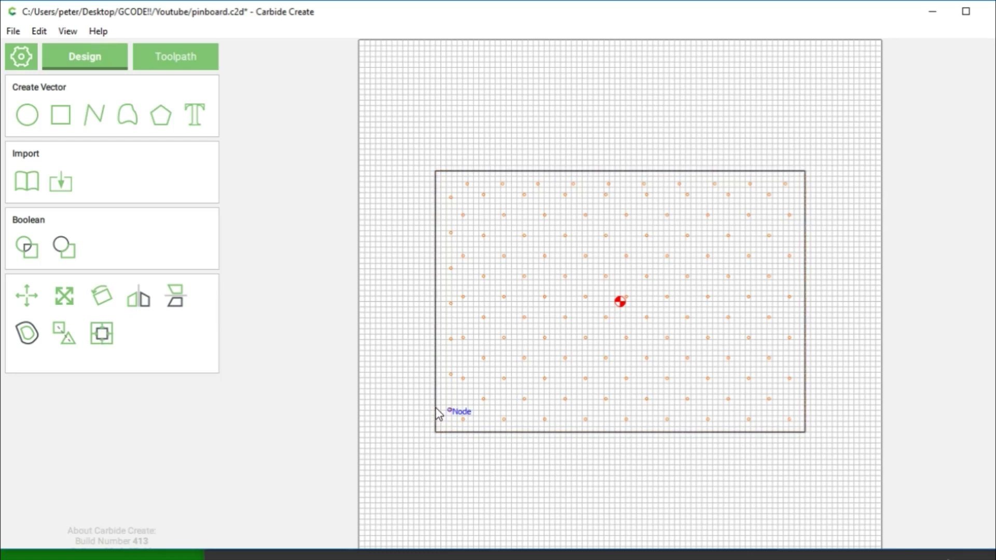
Check one pin hole's size (0.126 in wide, 0.063 in radius), then reselect the whole pinboard
click(488, 388)
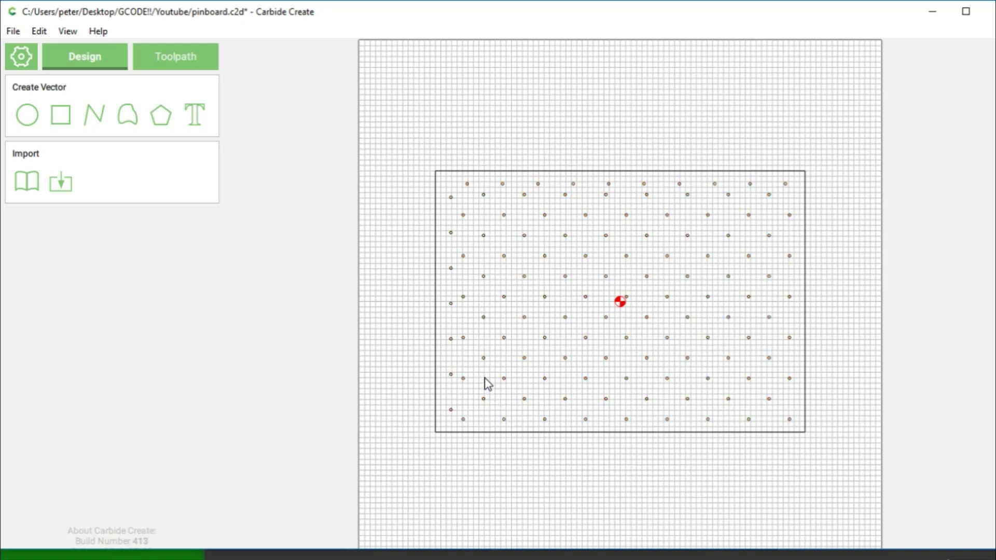
drag(492, 367, 474, 348)
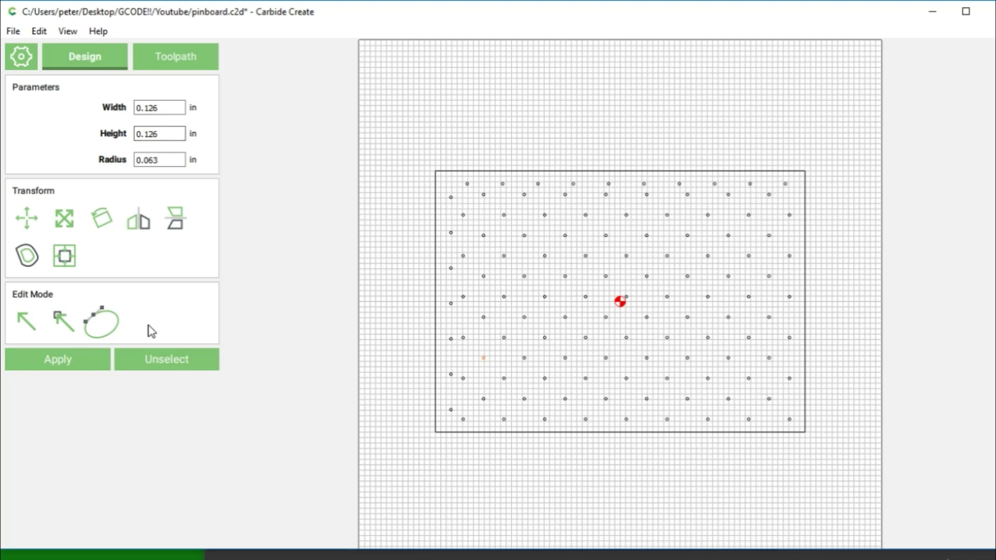
click(162, 360)
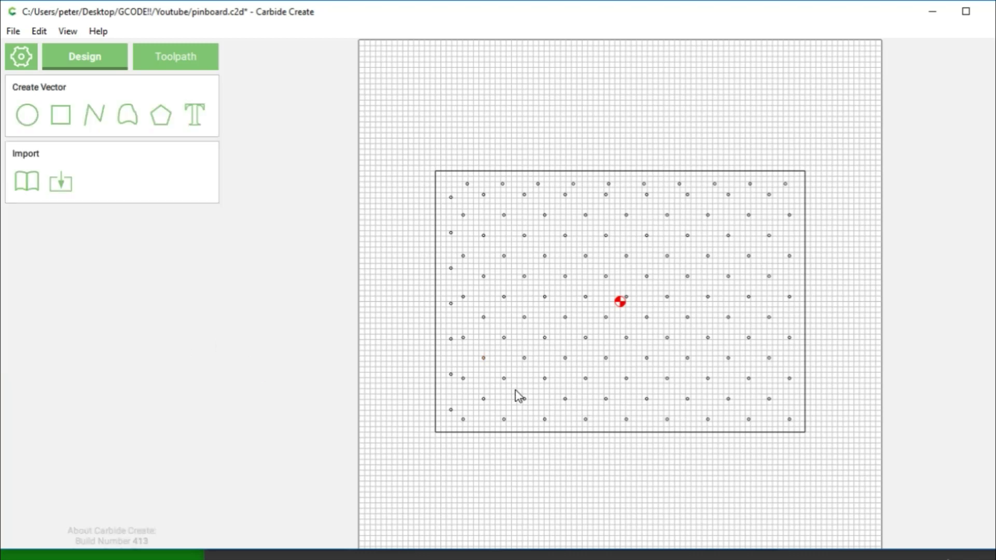
drag(824, 447, 388, 110)
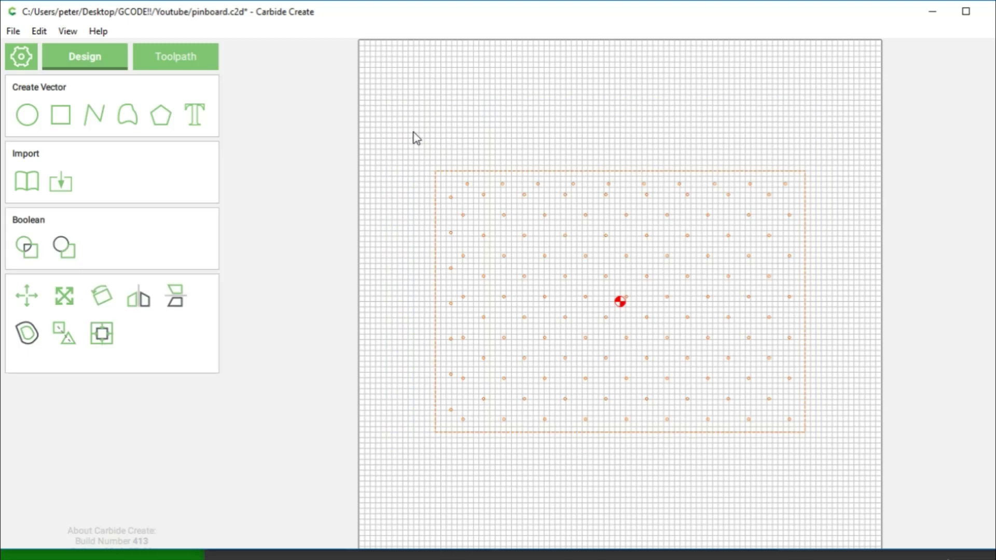
Drop the outer rectangle from the selection and start a Contour toolpath for the holes
click(441, 176)
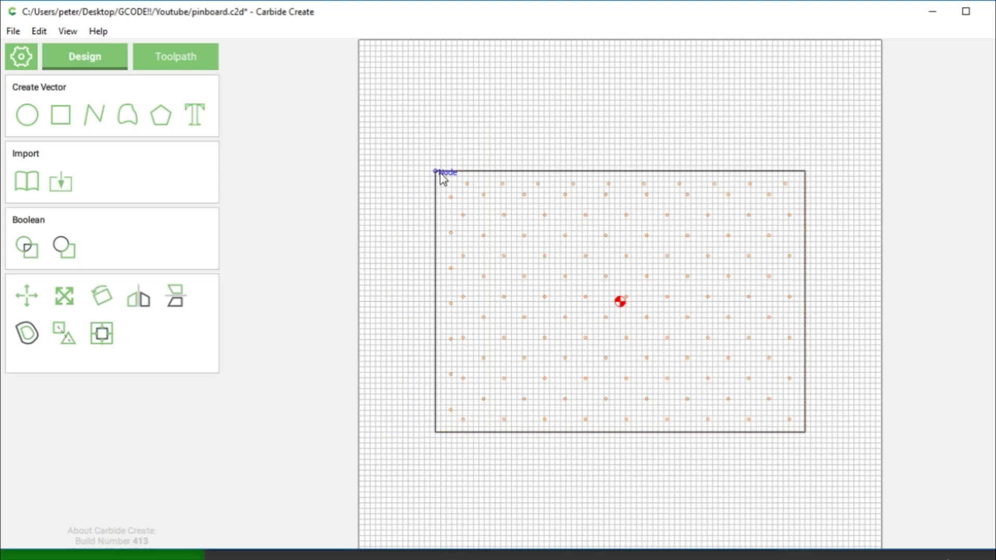
click(168, 56)
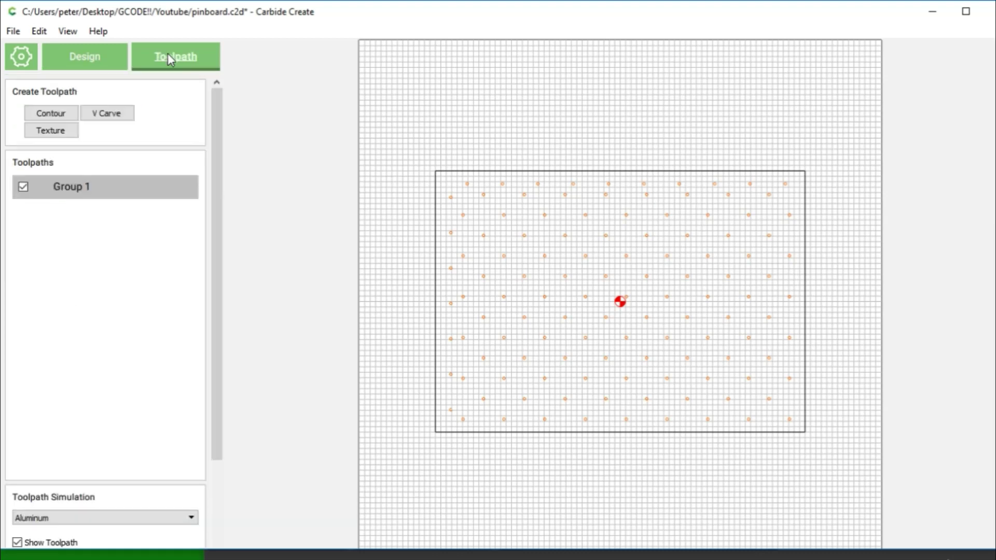
click(57, 116)
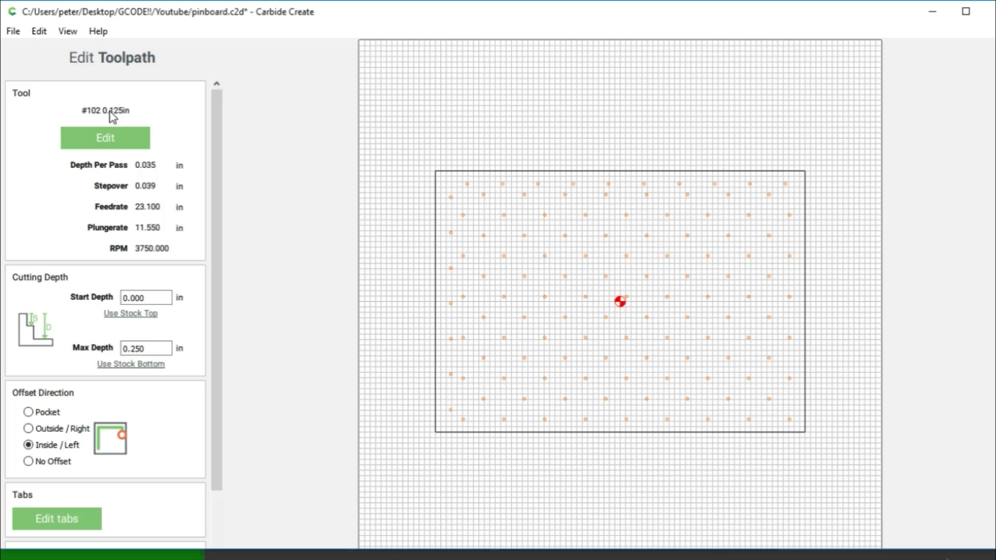
In the tool settings, keep the #102 0.125 in End tool with automatic speeds turned off
click(121, 140)
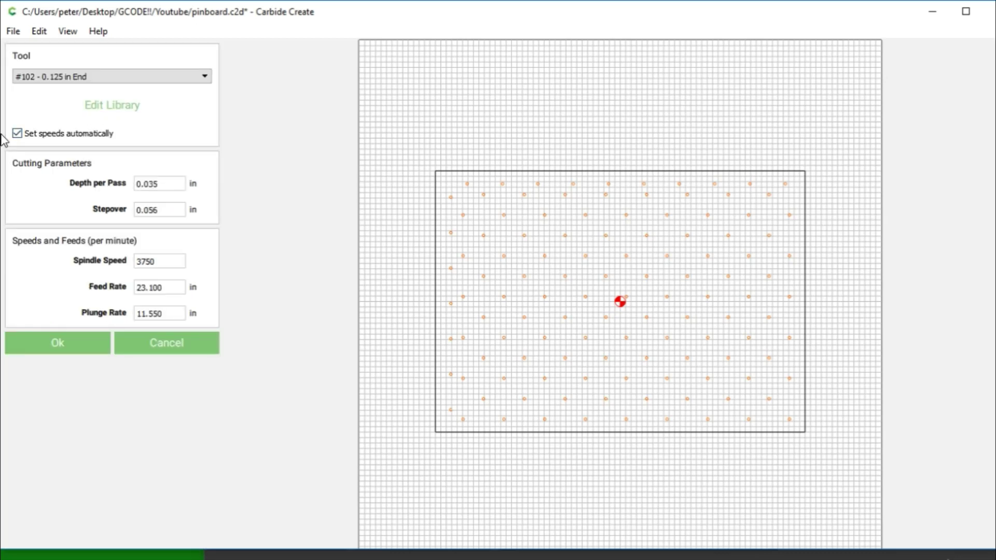
click(19, 133)
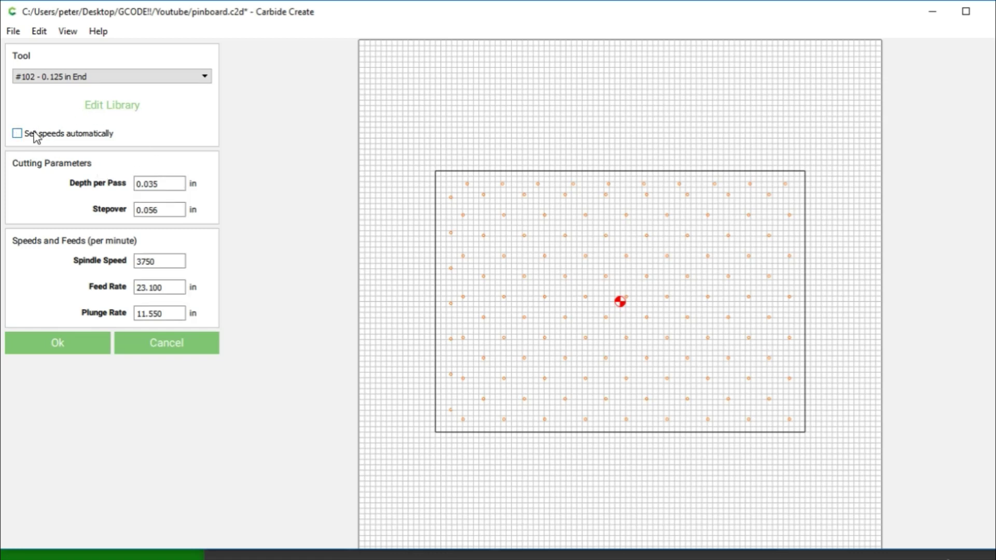
click(106, 77)
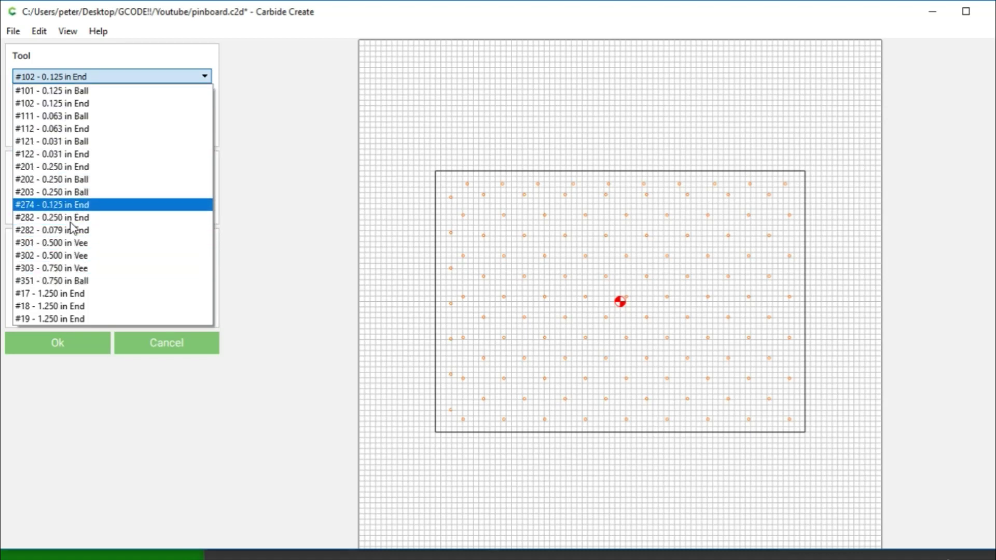
click(102, 60)
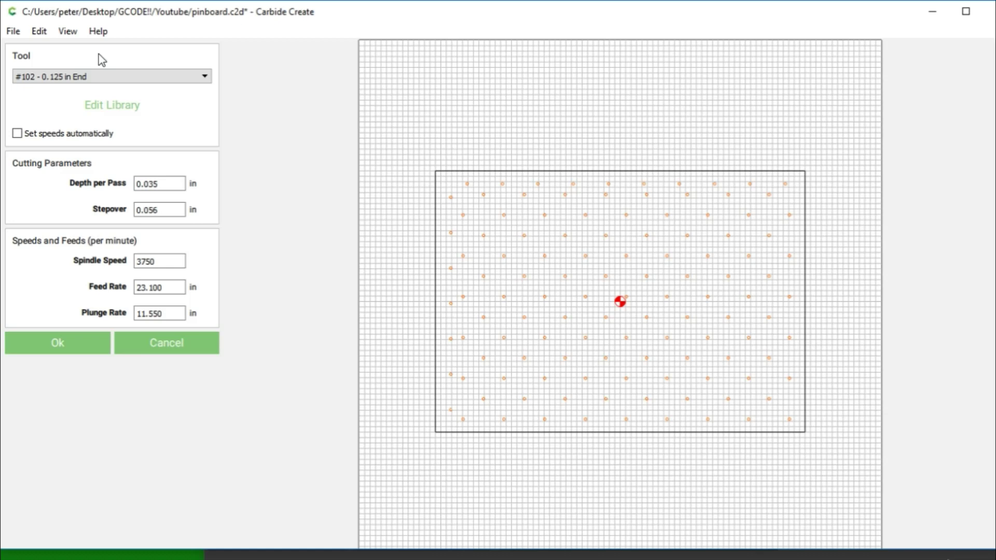
click(18, 134)
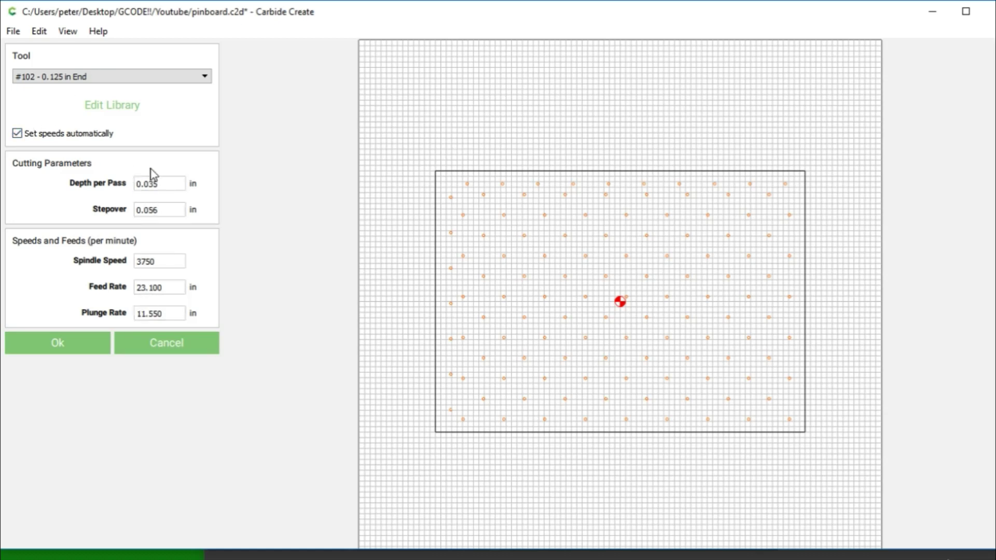
click(18, 135)
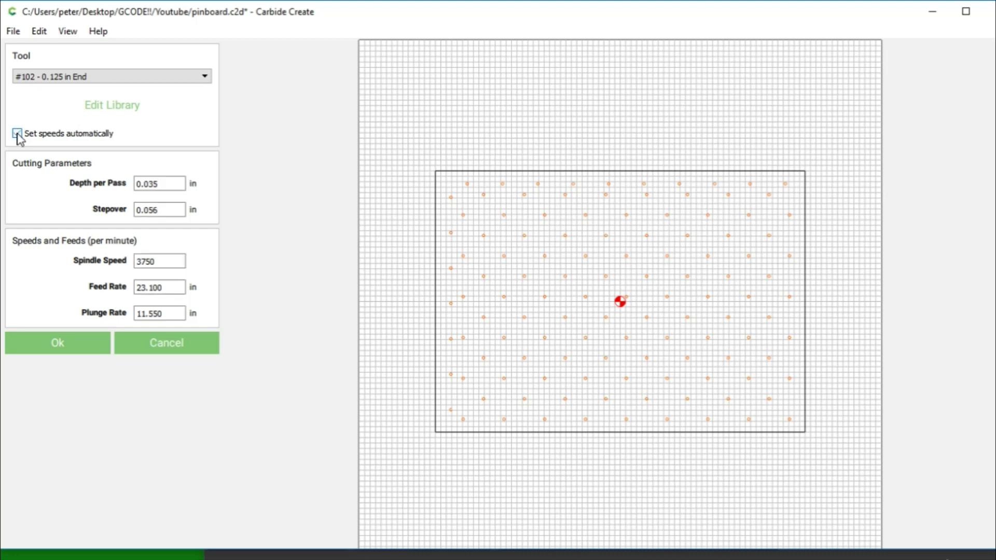
Replace the depth per pass with .14 in and select the spindle speed value for editing
double_click(166, 184)
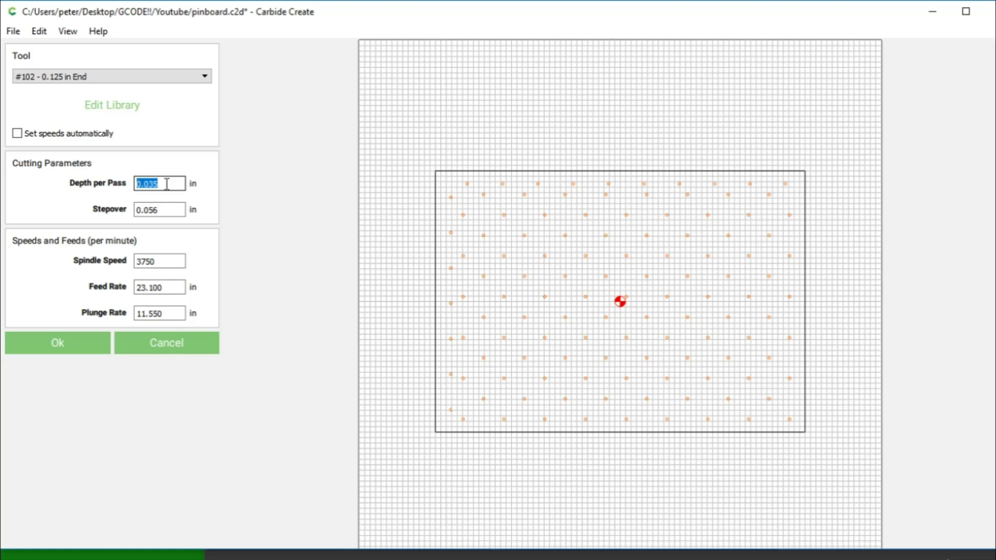
text(.14)
double_click(168, 209)
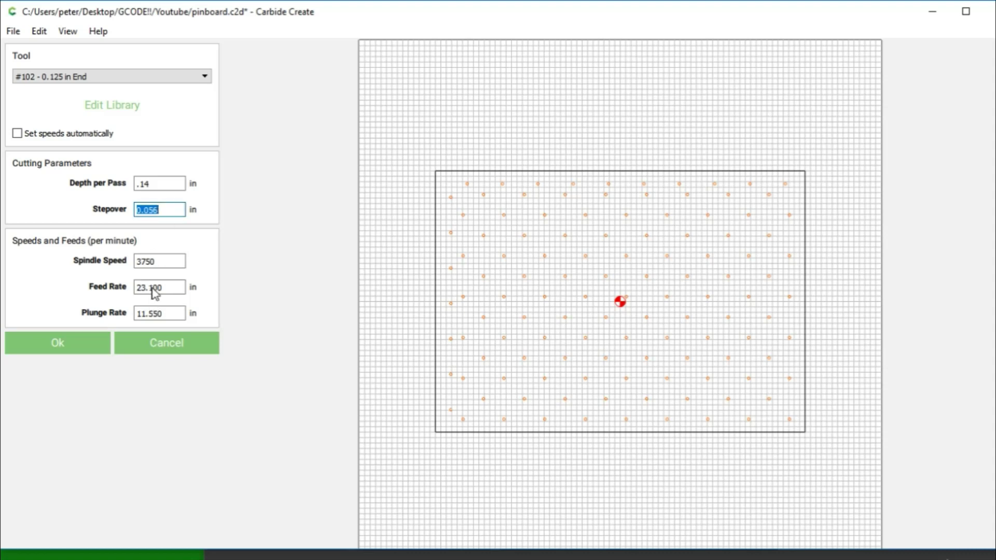
double_click(165, 261)
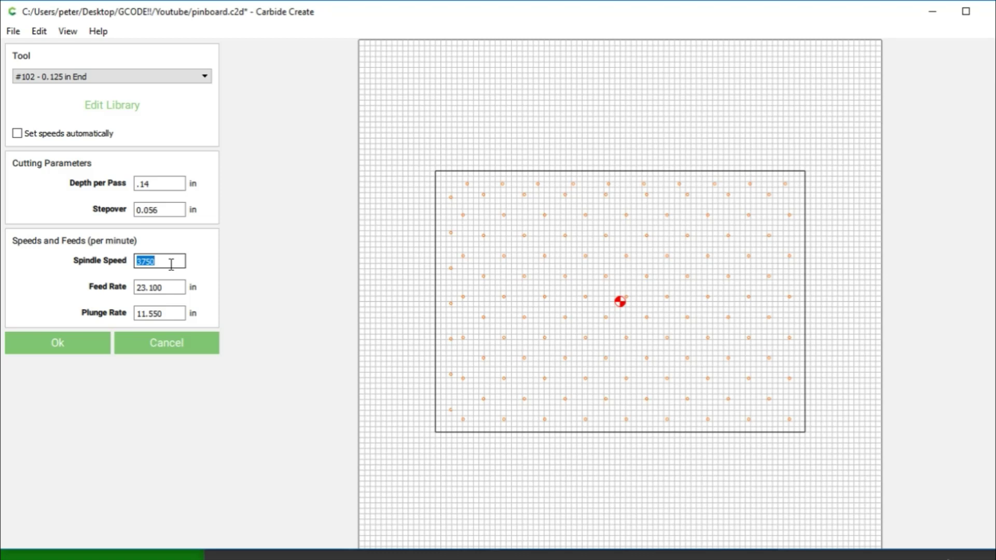
Enter spindle speed 18000, feed rate 50 and plunge rate 60, then confirm with Ok
text(18000)
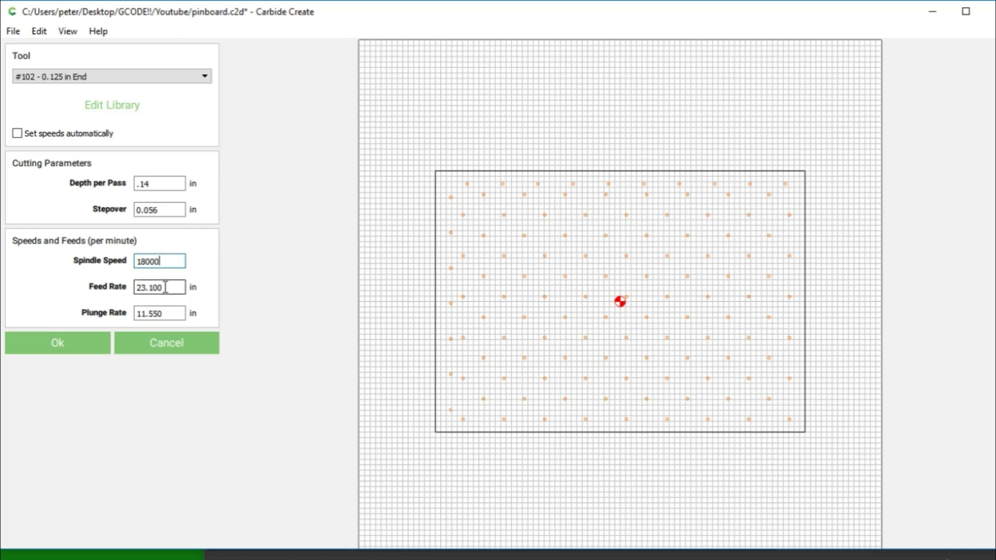
double_click(165, 288)
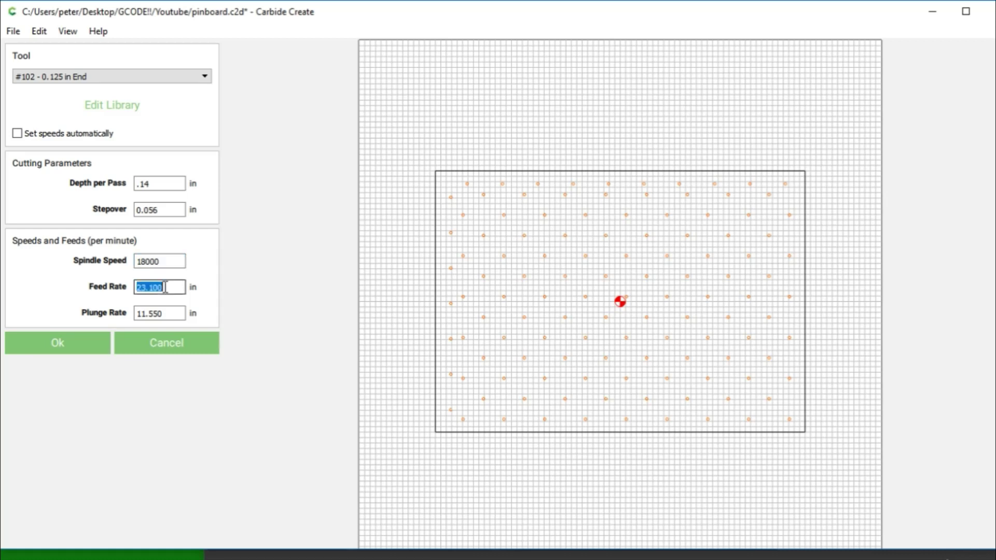
text(50)
double_click(165, 312)
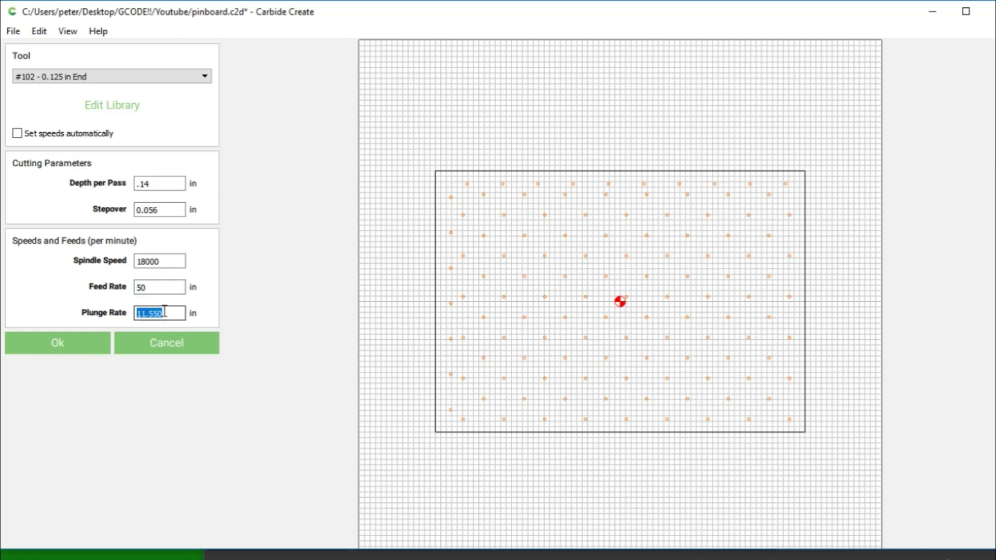
text(60)
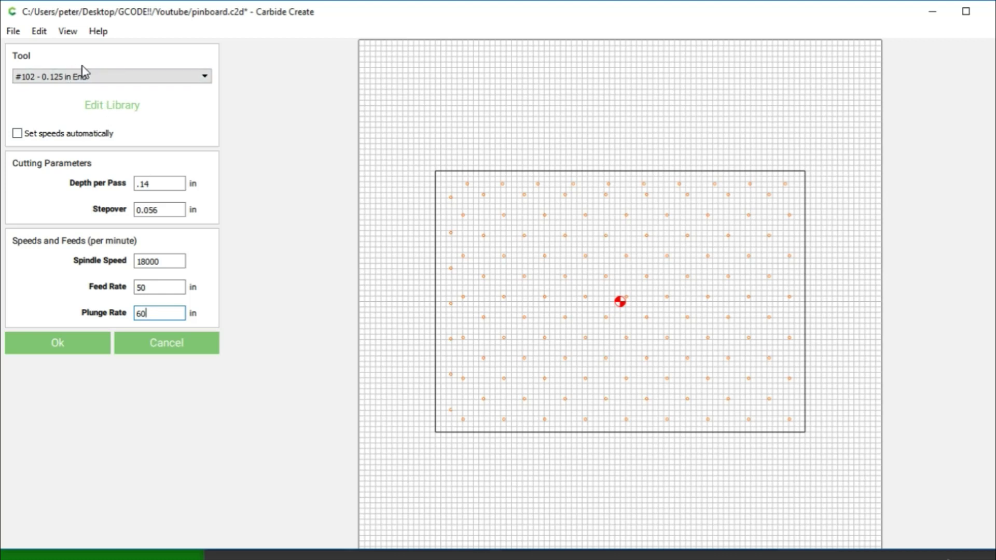
click(60, 348)
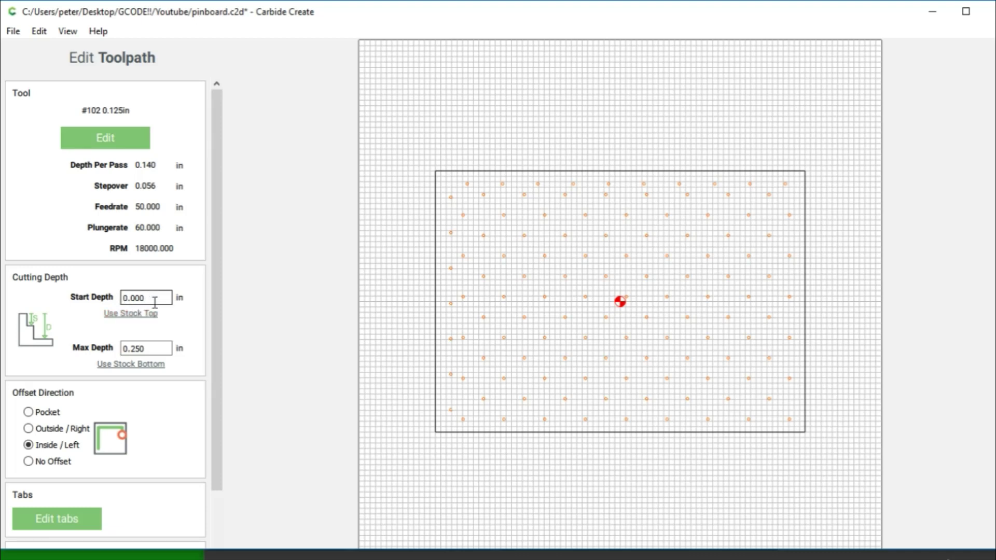
Replace the toolpath's Max Depth value with .28 in
click(133, 349)
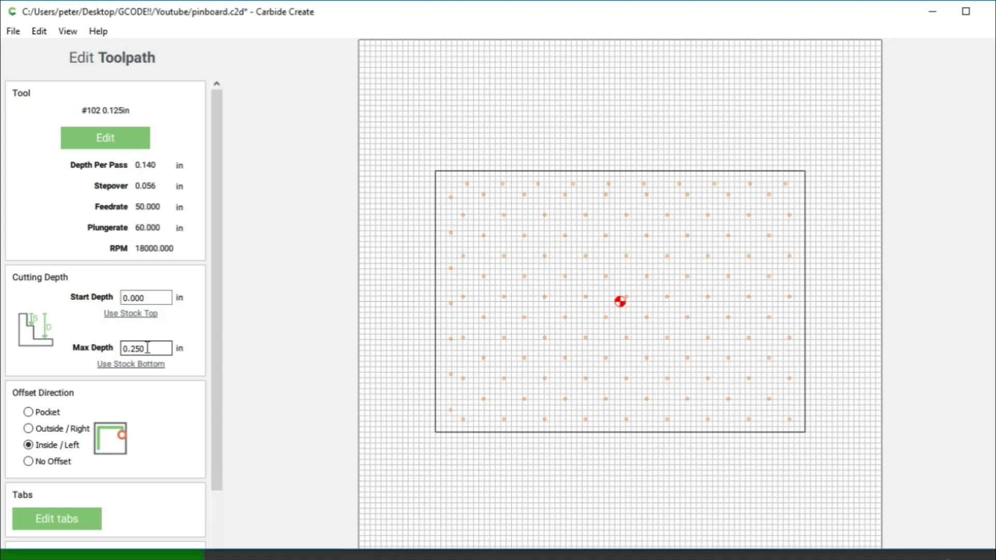
double_click(147, 349)
text(.28)
Choose the Pocket option, rename Toolpath 1 to 'drill', and save the toolpath
click(29, 412)
scroll(85, 535, down, 1)
drag(62, 504, 1, 502)
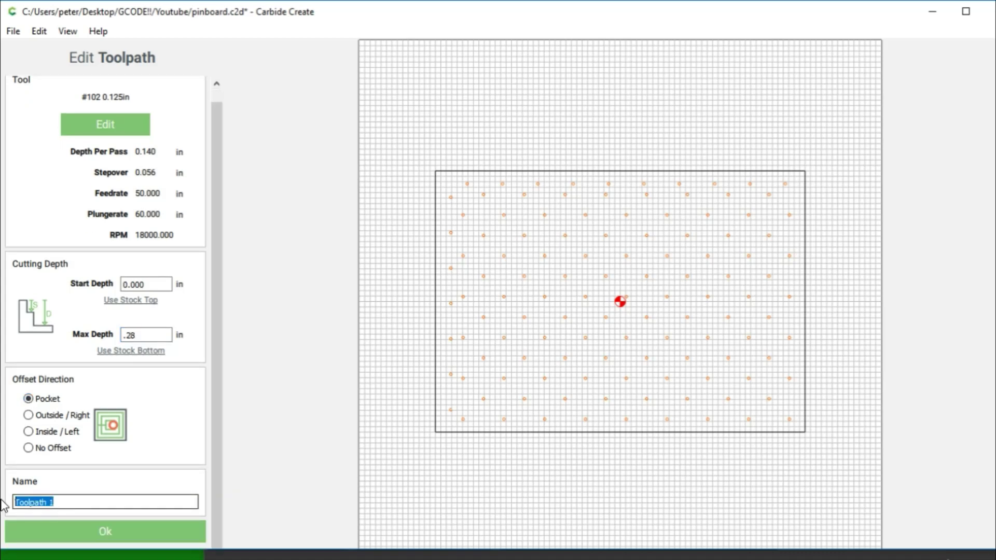
text(drill)
click(104, 532)
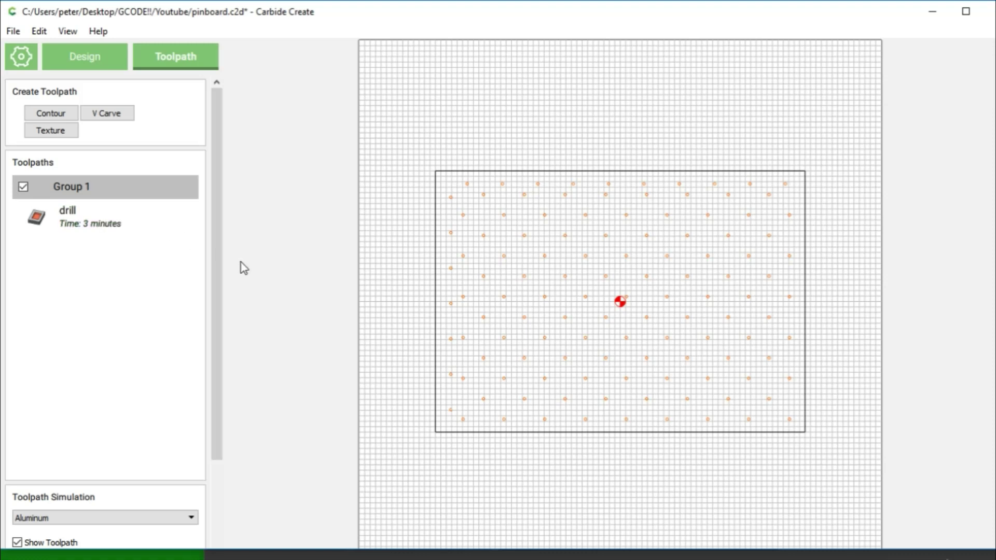
Run Show Simulation to preview the drill holes cut into the aluminum stock
drag(218, 251, 224, 371)
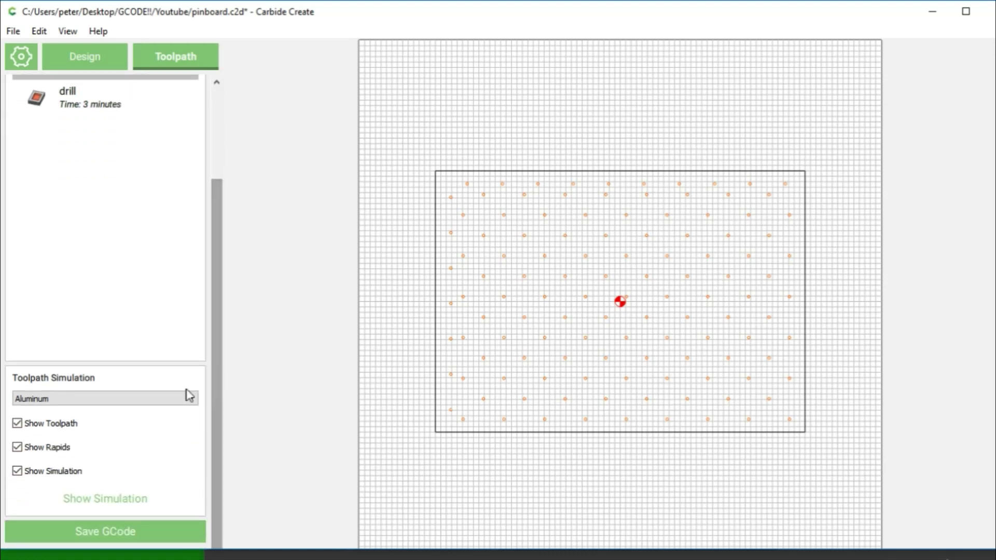
click(102, 500)
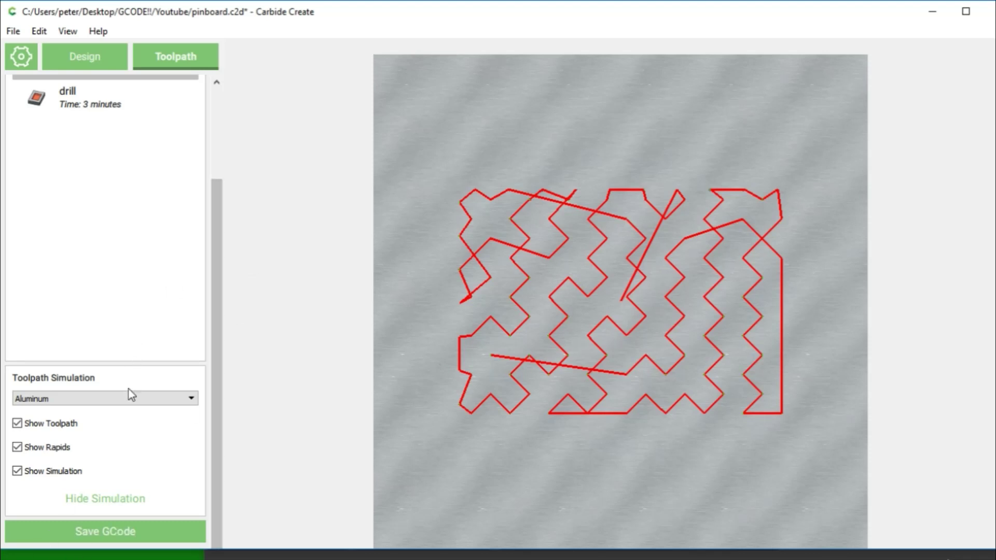
mouse_move(220, 332)
mouse_down()
mouse_move(225, 200)
mouse_move(223, 349)
mouse_up()
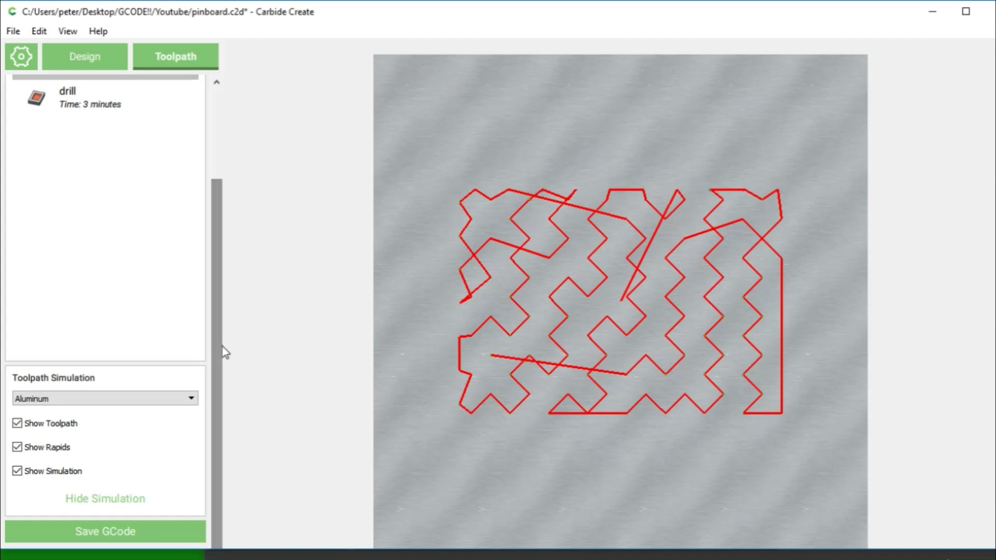
Export the drill toolpath's G-code as drill.nc into the GCODE!! folder
click(117, 537)
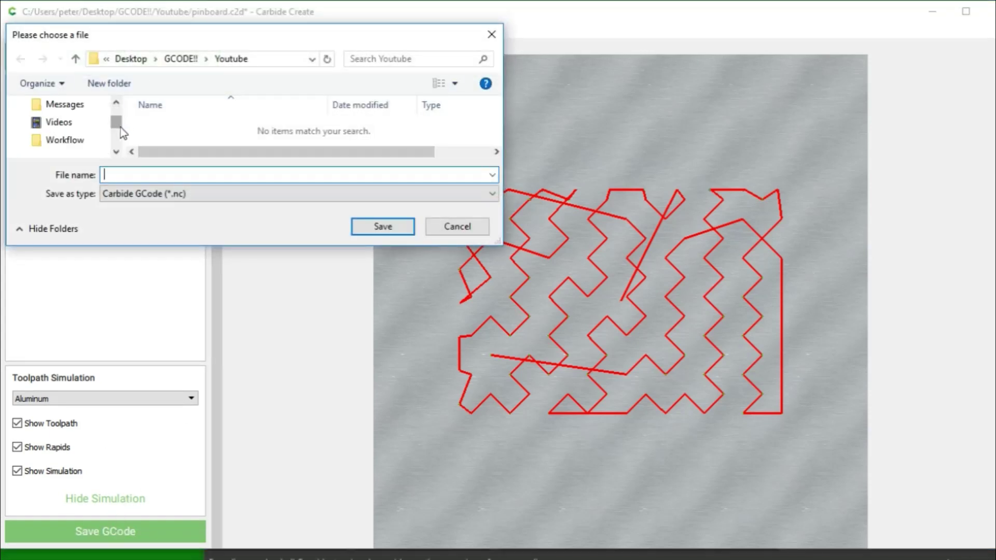
scroll(121, 128, up, 2)
scroll(121, 128, down, 1)
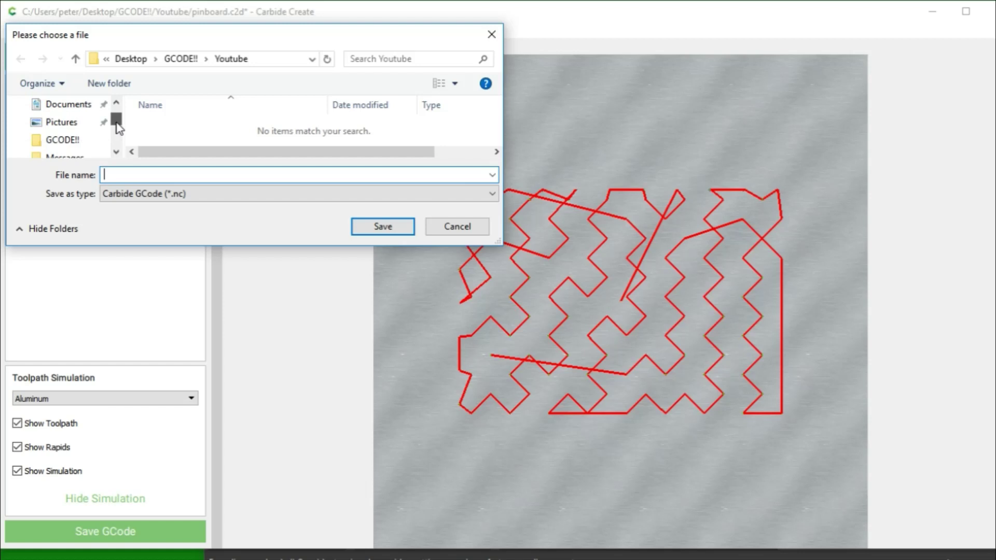
click(89, 141)
click(195, 175)
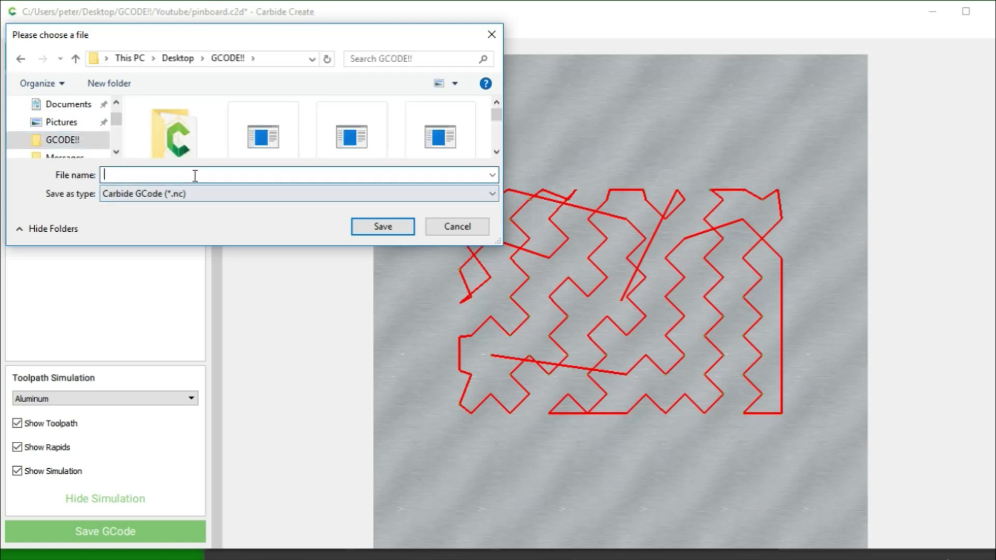
text(dri)
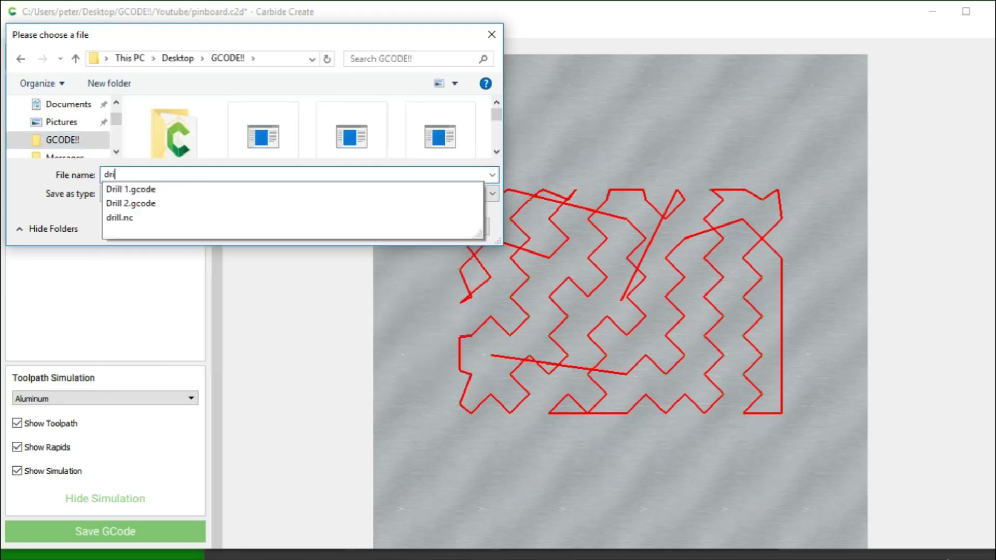
text(ll)
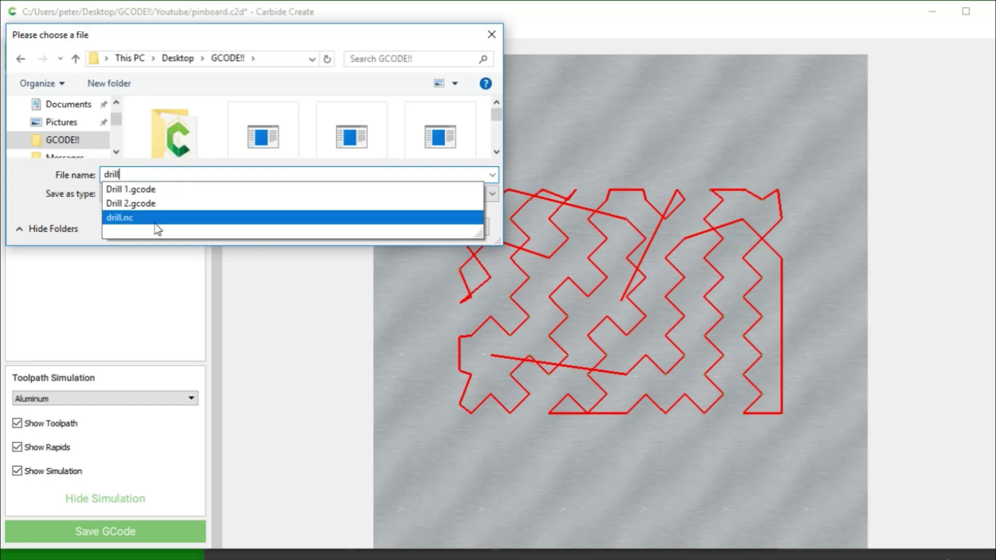
click(138, 220)
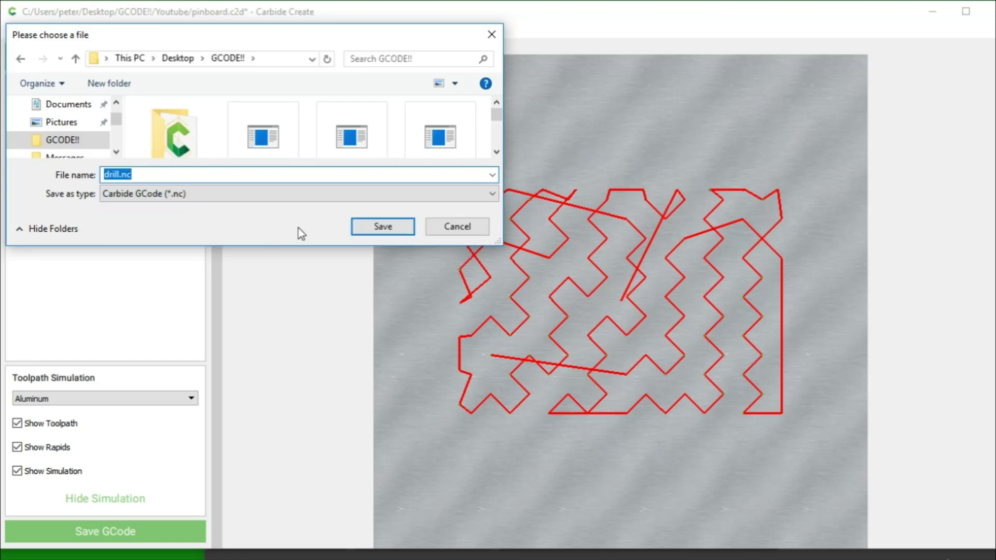
click(380, 226)
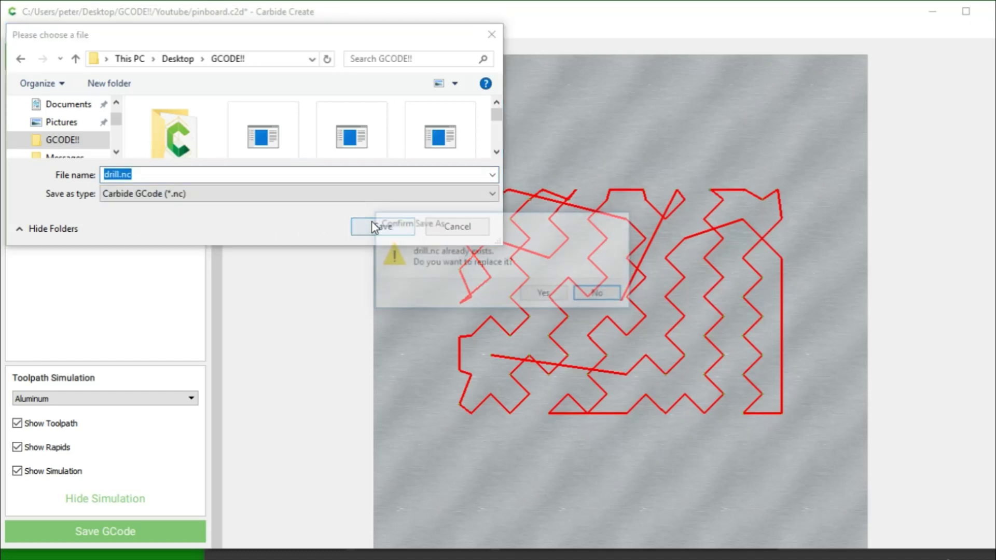
Confirm replacing the existing drill.nc file
click(545, 292)
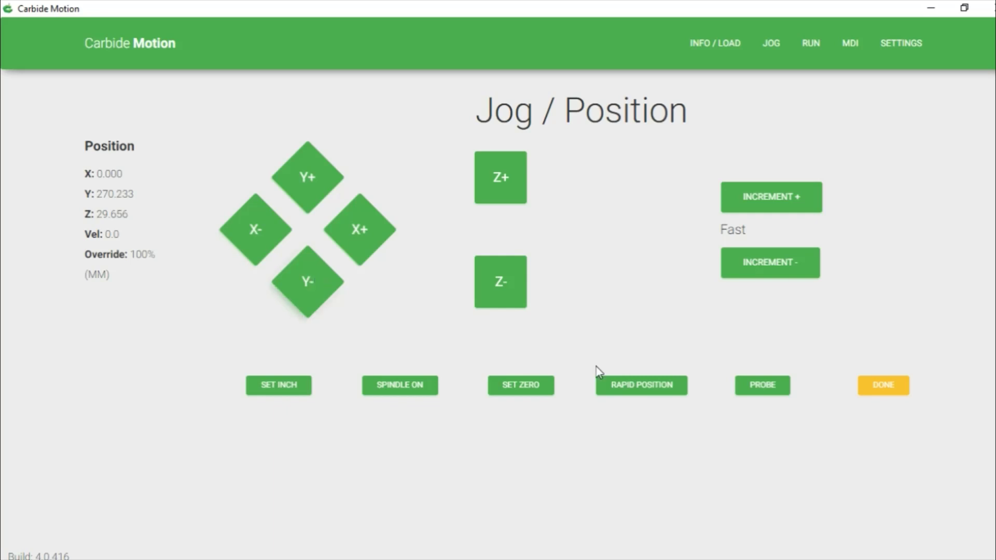
Rapid-position the machine to the current XY offset, bringing X and Y to 0.000
click(637, 388)
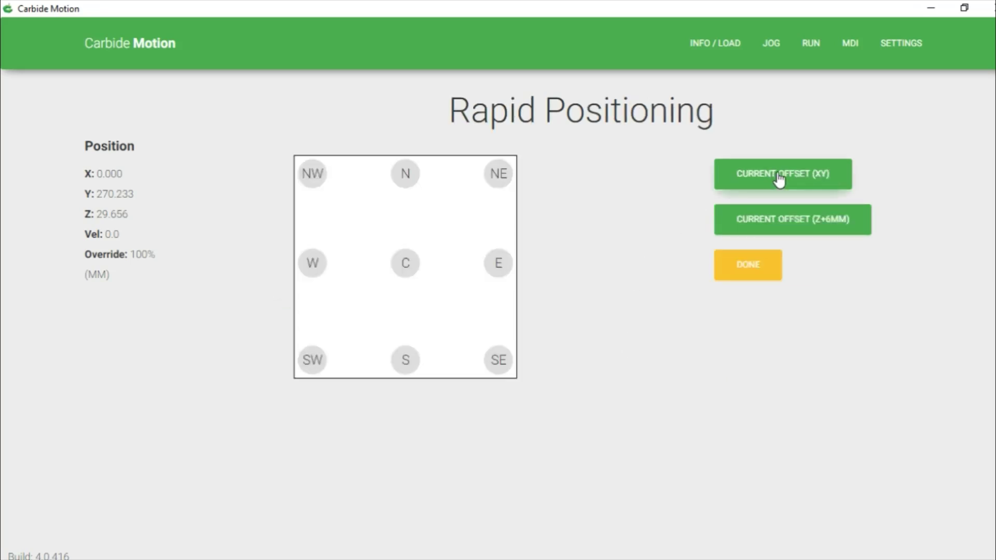
click(779, 179)
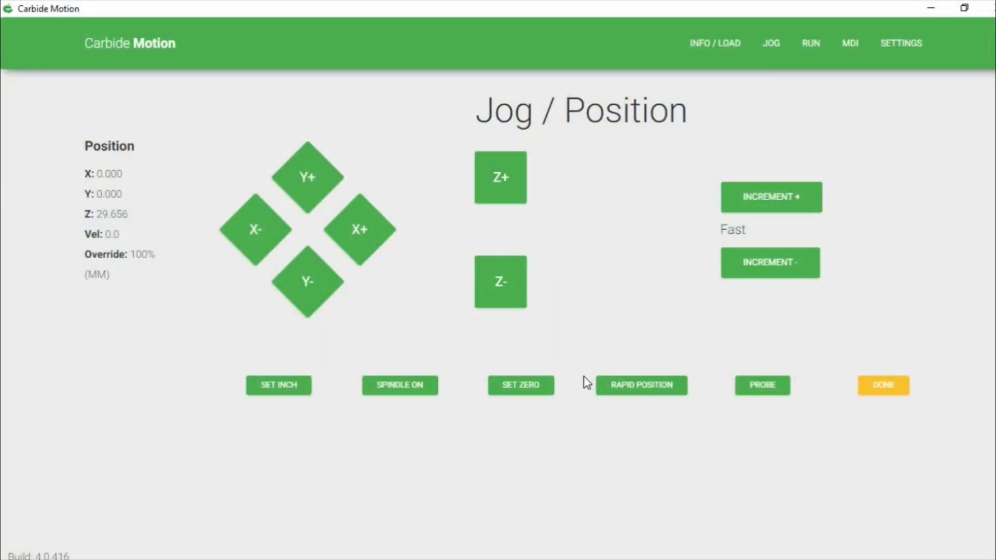
Run a Probe Height (Z) probe on the stock top, leaving Z at 31.000 mm
click(763, 386)
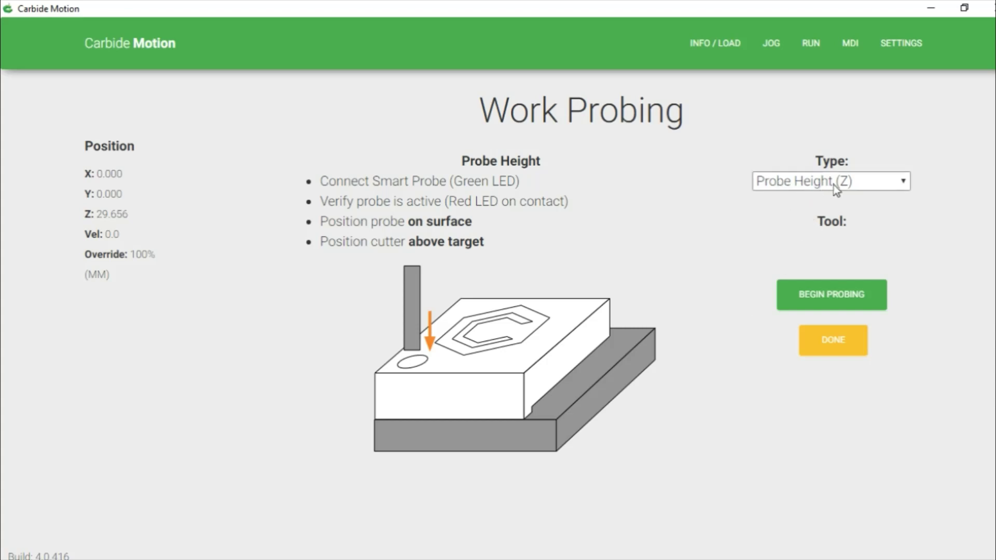
click(873, 181)
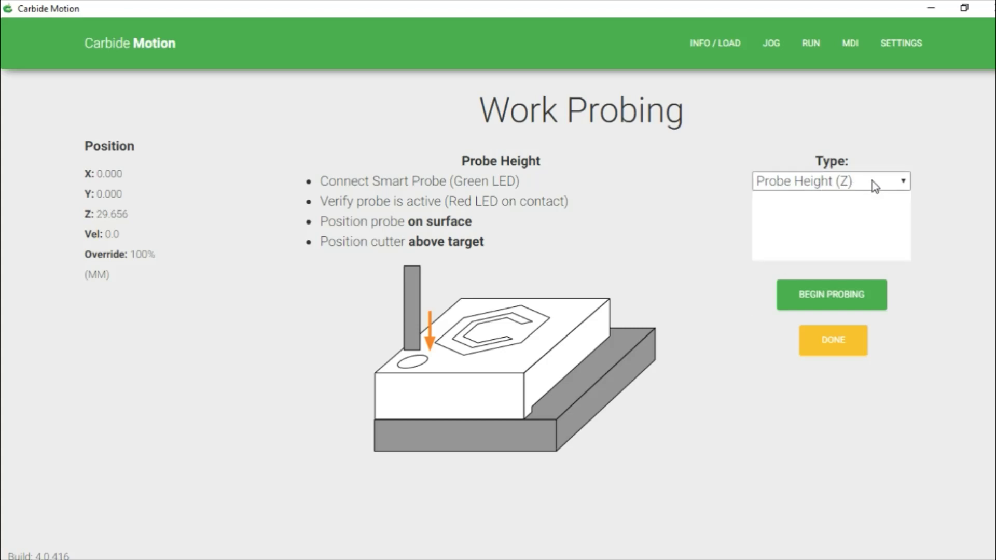
click(841, 182)
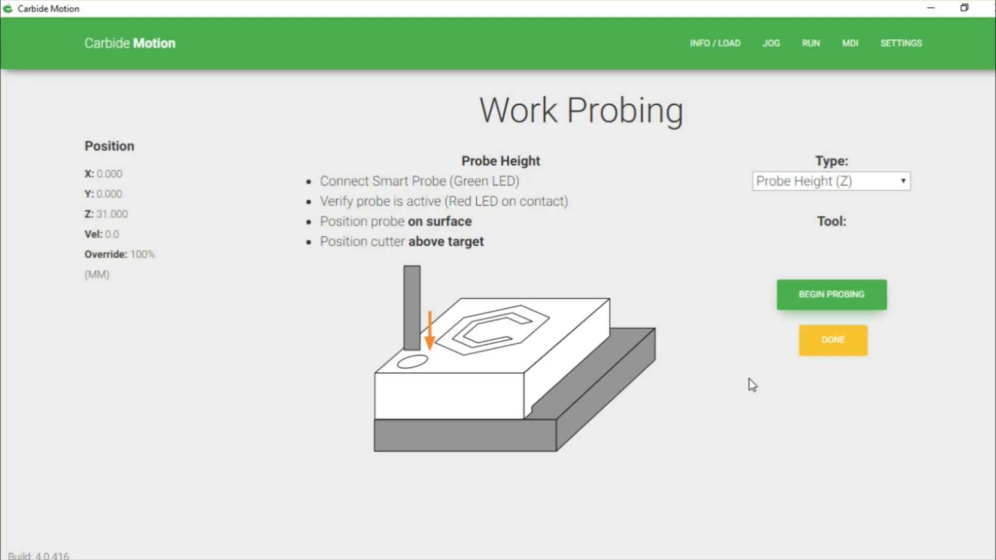
click(821, 356)
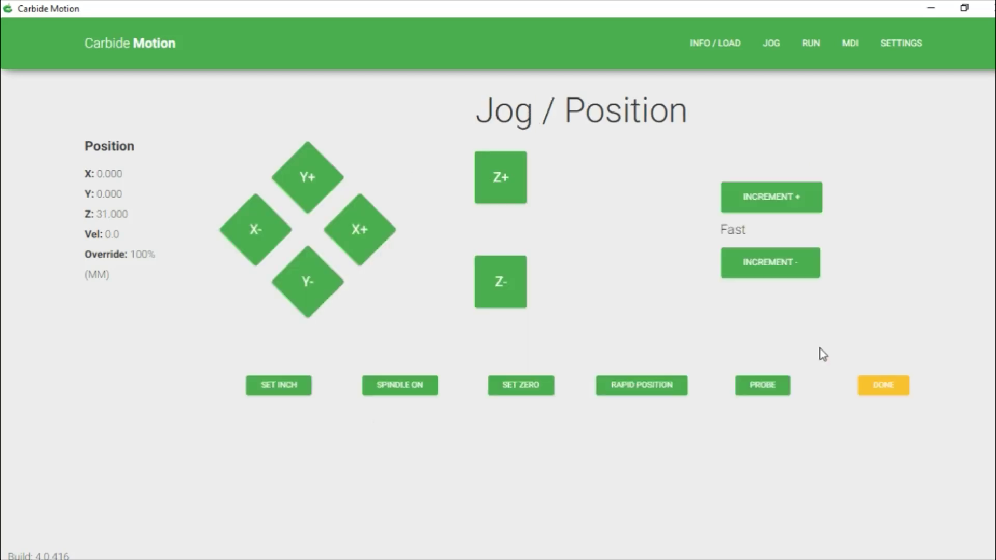
Load drill.nc from the GCODE!! folder as the job (extents 395.510 × 274.657 × 19.812 mm)
click(882, 387)
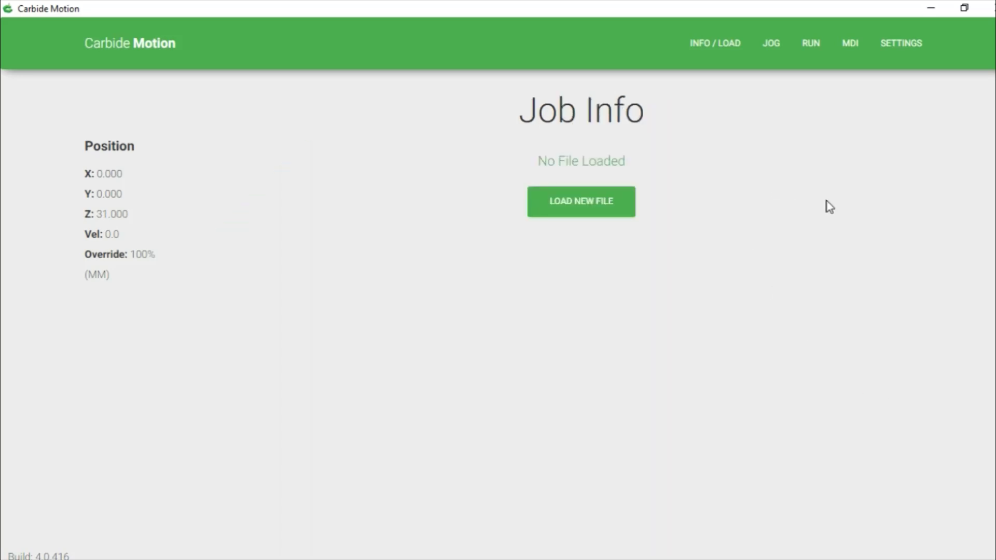
click(580, 204)
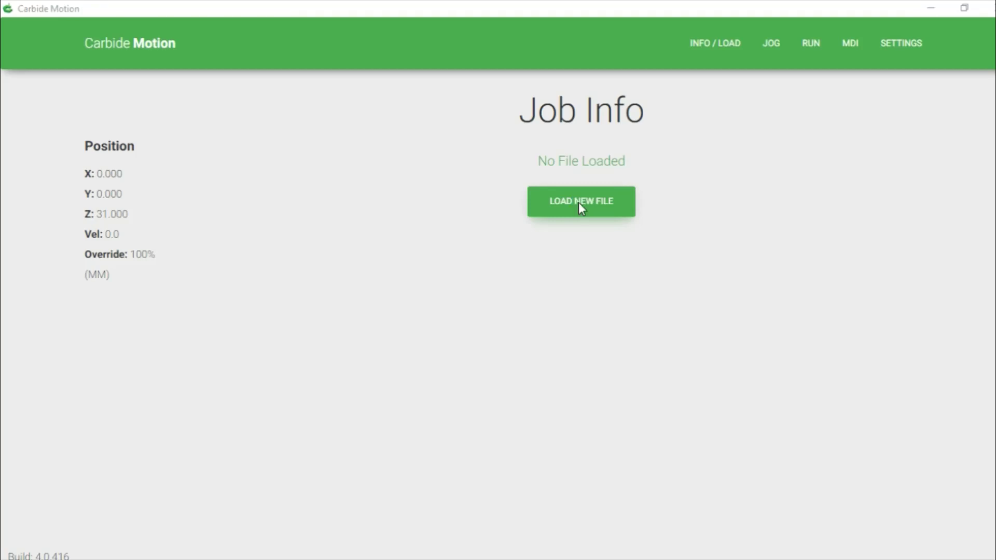
scroll(110, 162, up, 1)
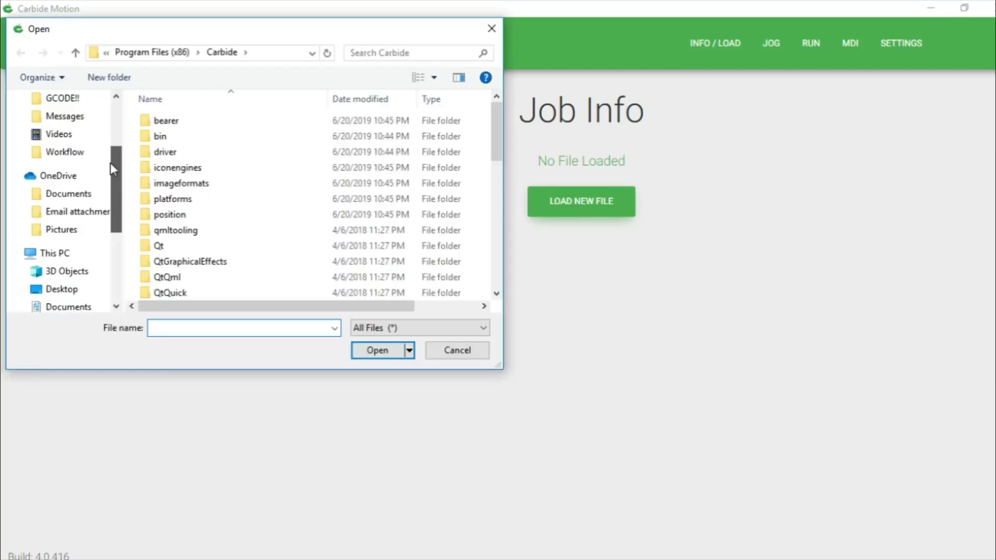
click(65, 118)
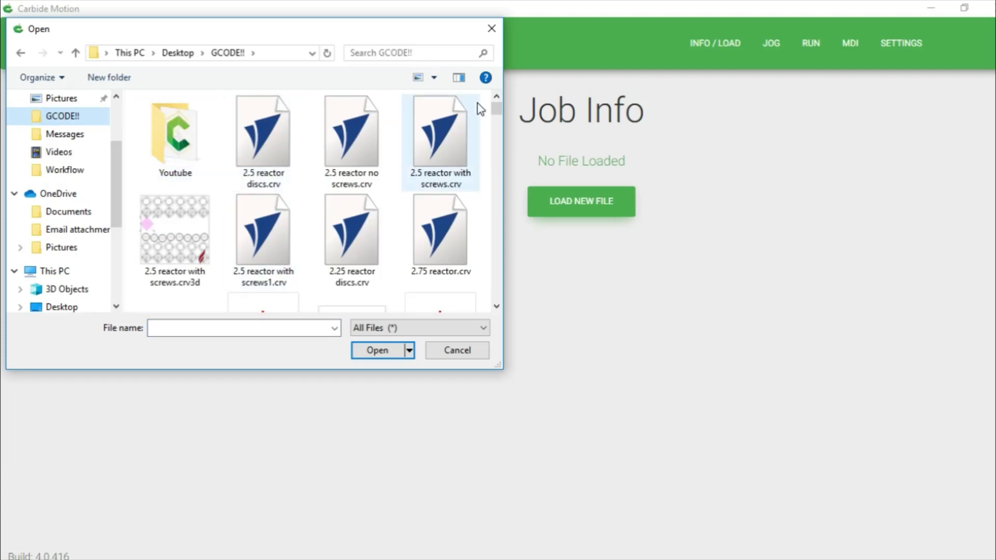
drag(495, 110, 497, 173)
click(191, 204)
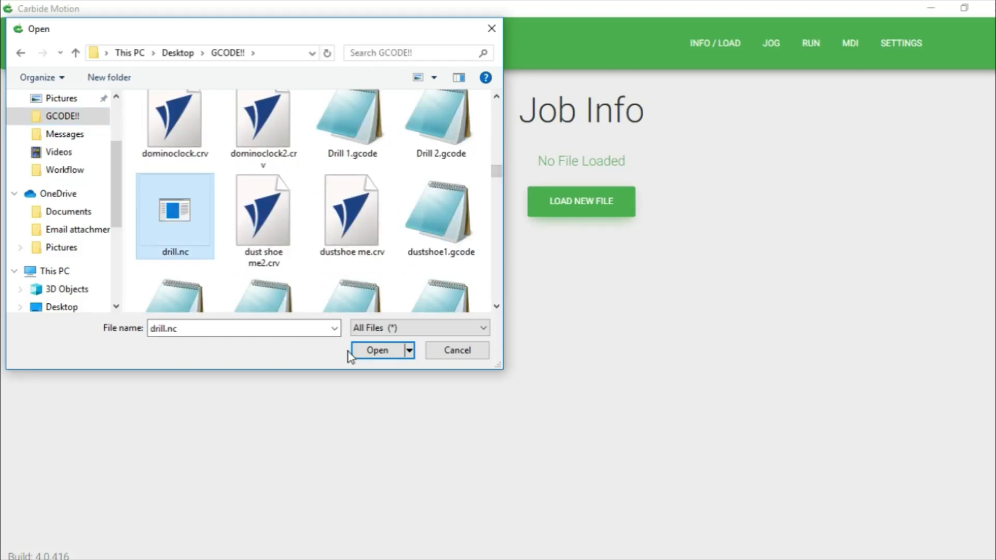
click(376, 351)
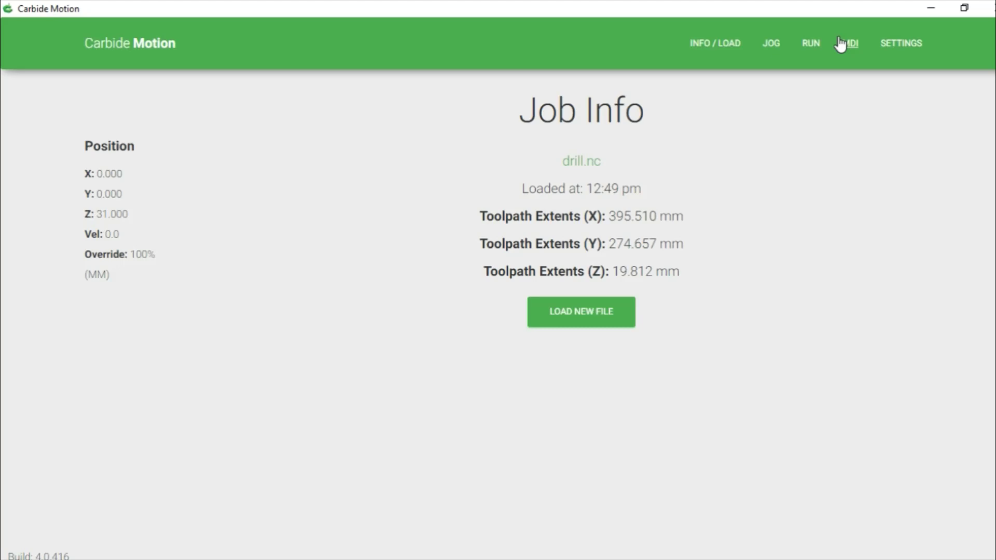
Replace the old $h MDI command with m3s18000 and send it to start the spindle
click(849, 46)
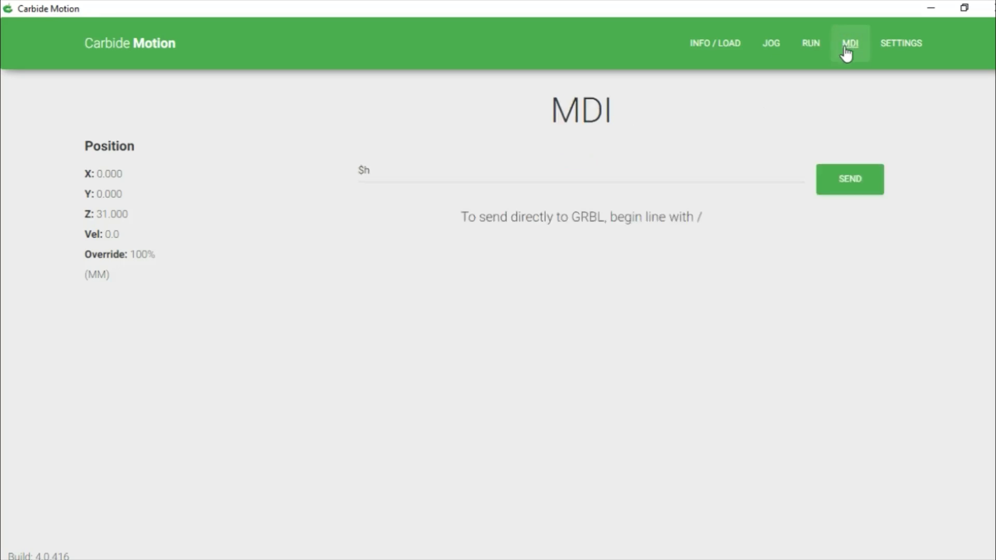
click(438, 160)
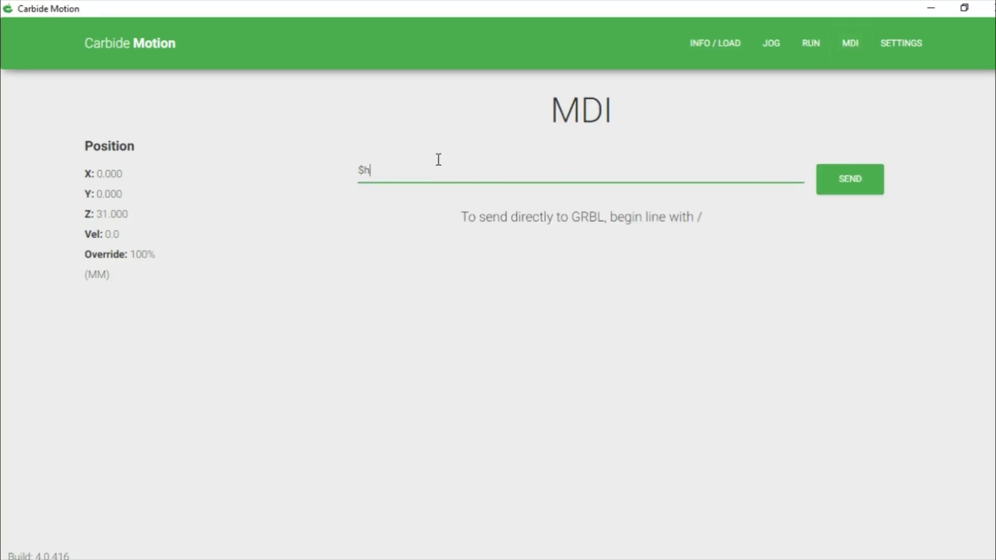
key(BackSpace)
key(BackSpace)
text(m)
text(3s)
text(18)
text(8)
key(BackSpace)
text(000)
click(856, 184)
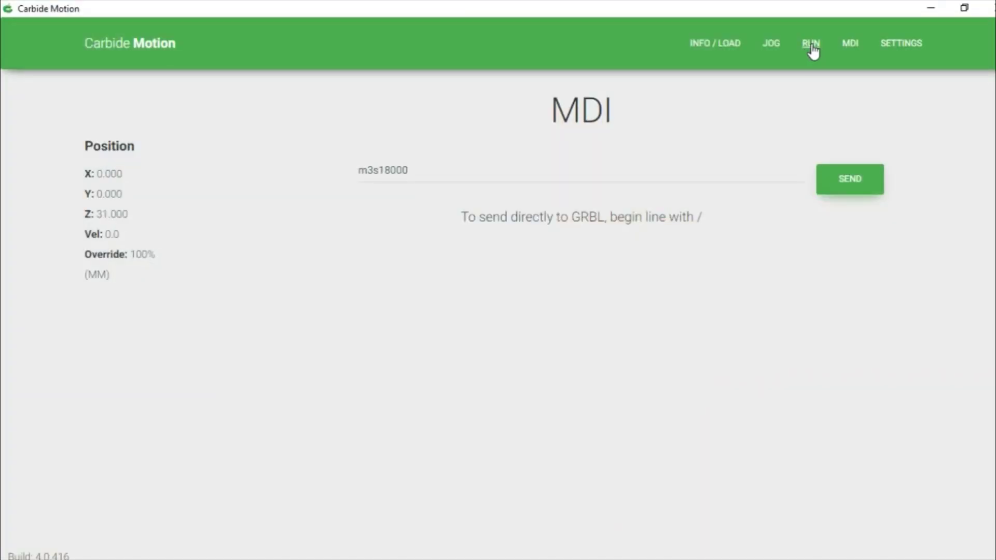
Start the drill.nc job from the Run page, bringing up the tool #102 change prompt
click(811, 47)
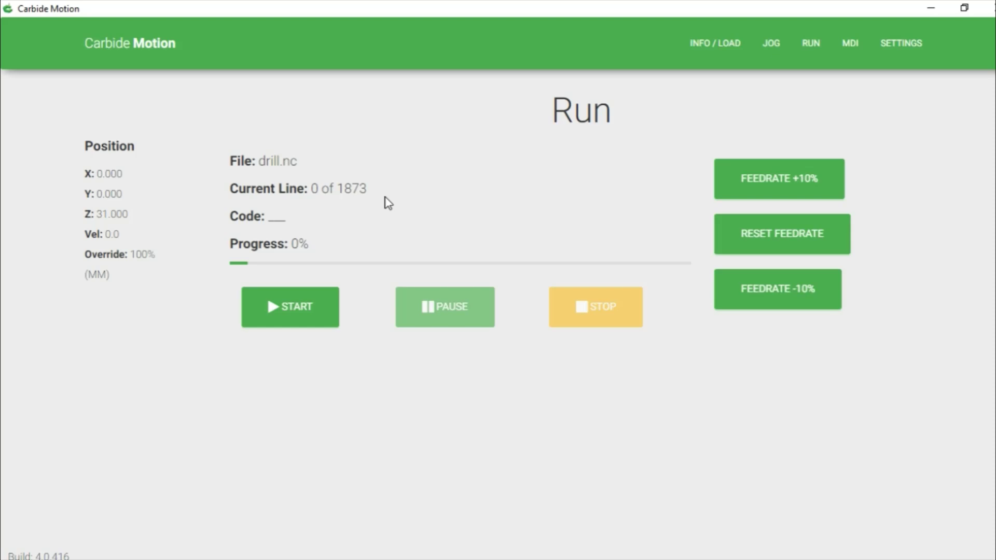
click(296, 314)
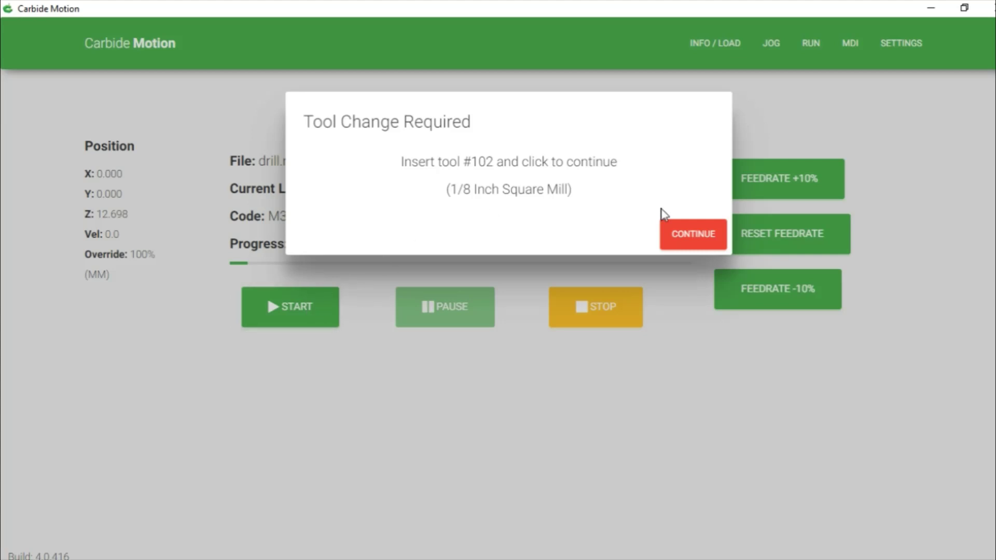
Confirm tool #102 (1/8 Inch Square Mill) is inserted so drill.nc resumes cutting
click(690, 240)
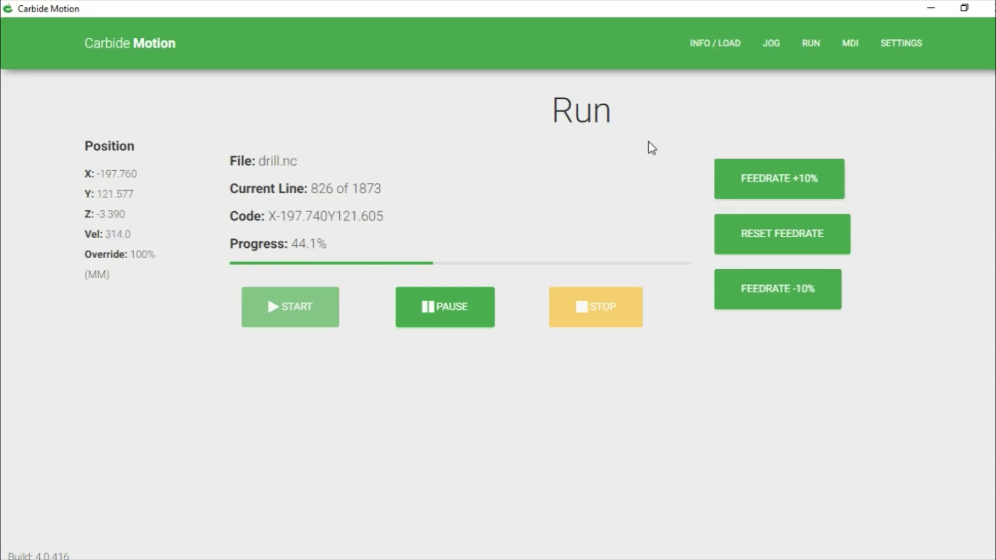
Raise the feedrate override in four +10% steps to 150%
click(776, 175)
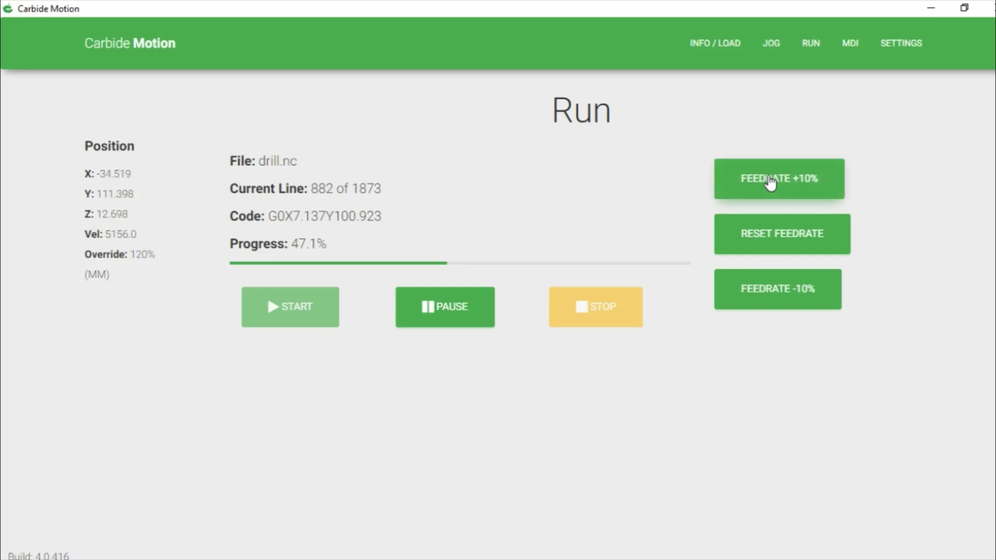
click(771, 182)
click(771, 181)
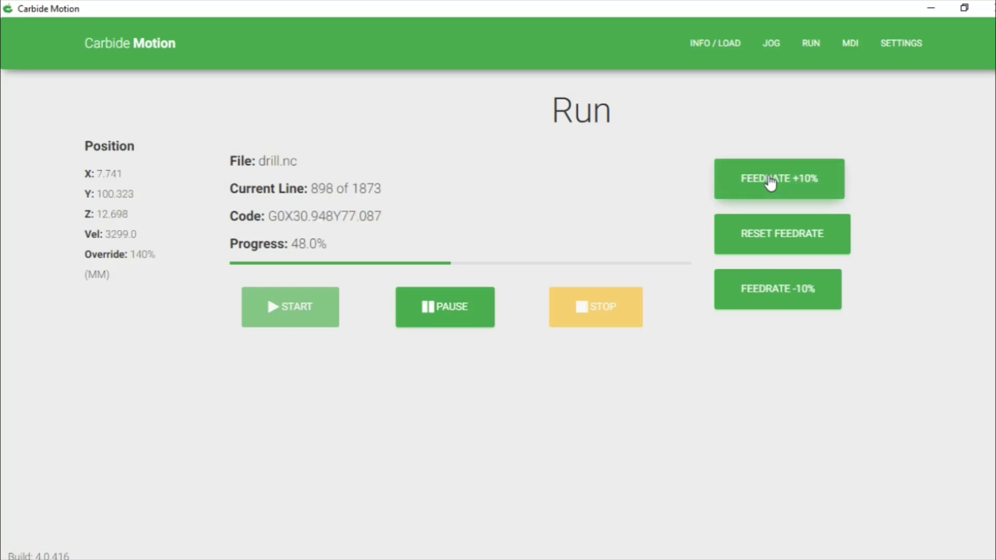
click(772, 183)
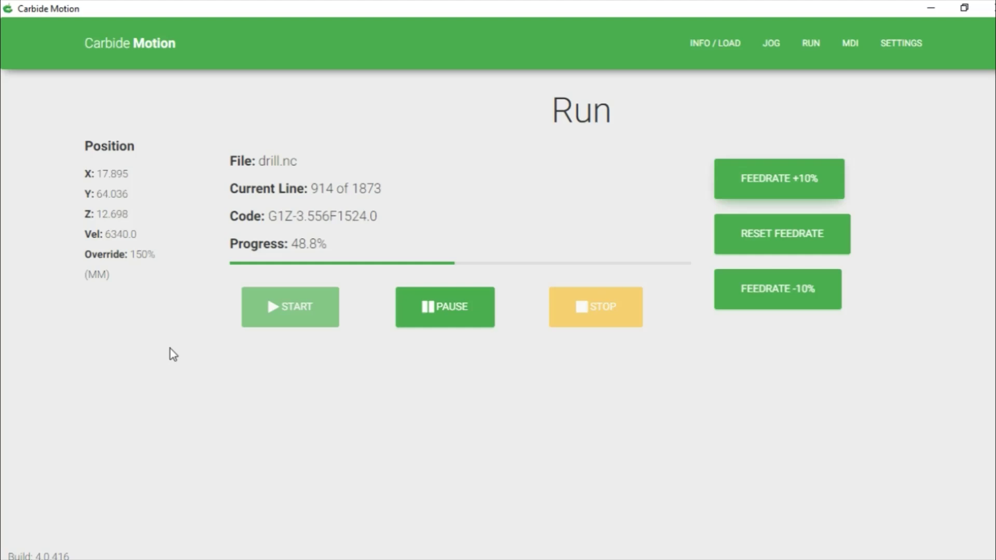